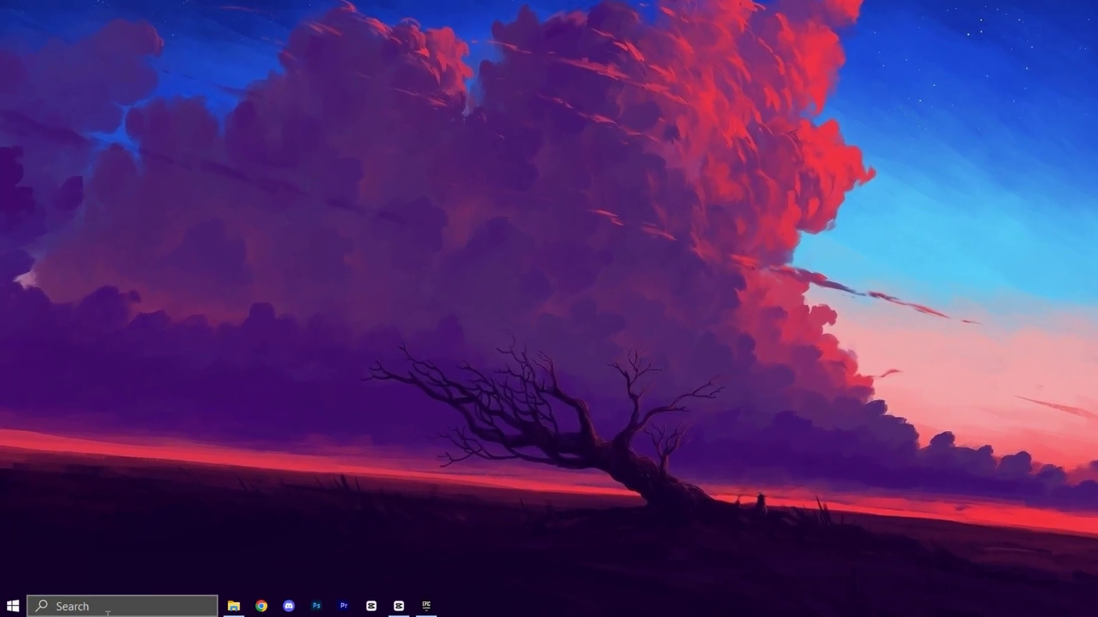
Search Windows for Registry Editor, run it as administrator and allow it to make changes to the device
click(103, 608)
text(reg)
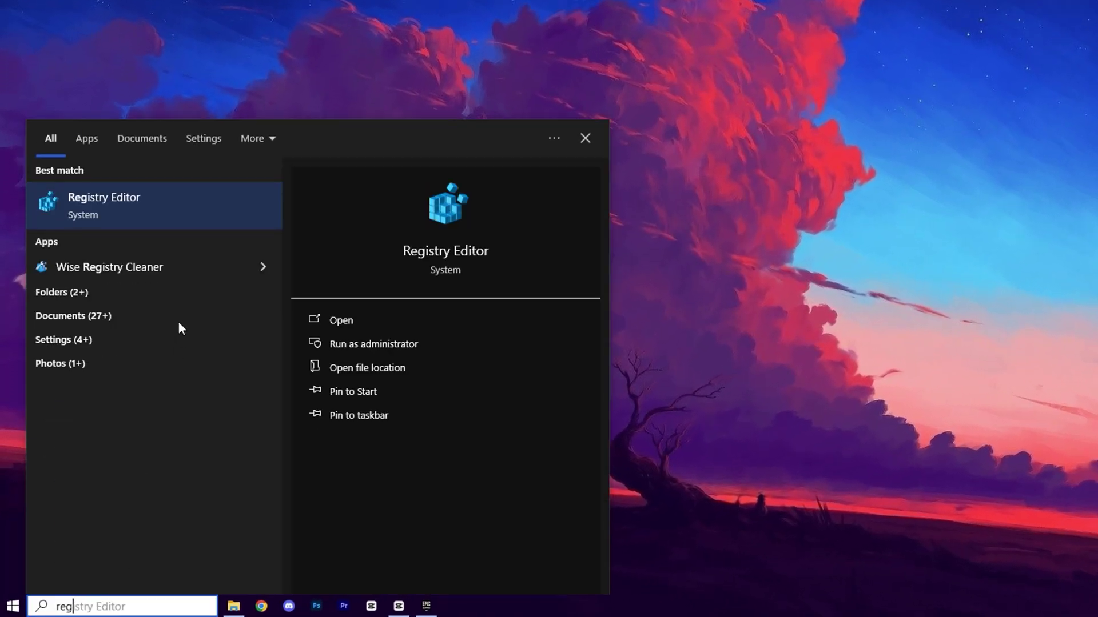
right_click(178, 202)
click(215, 215)
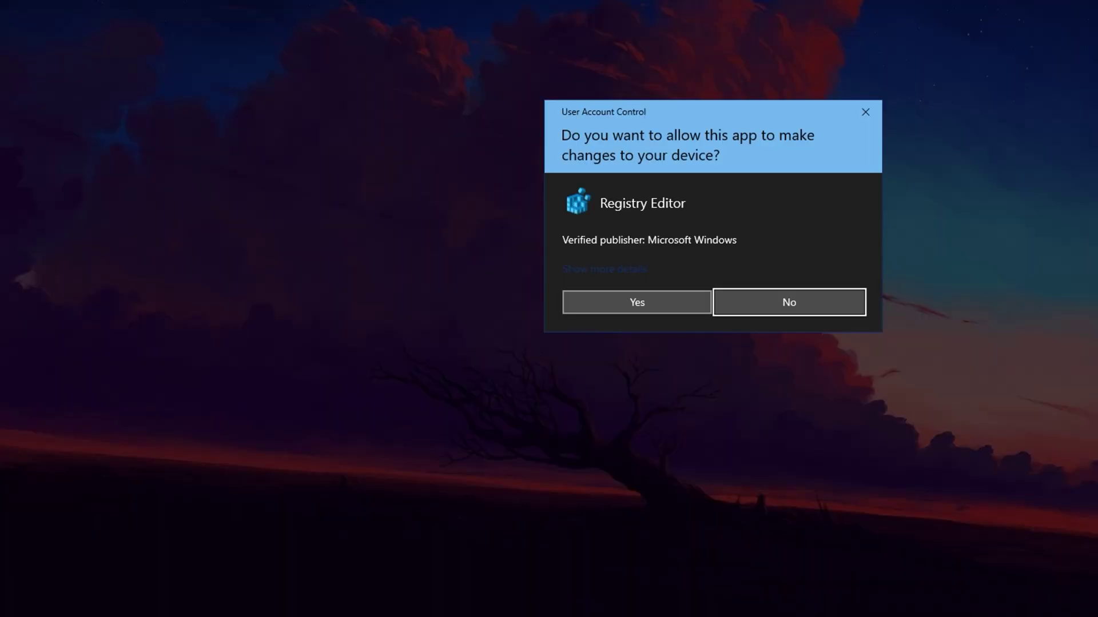
click(637, 302)
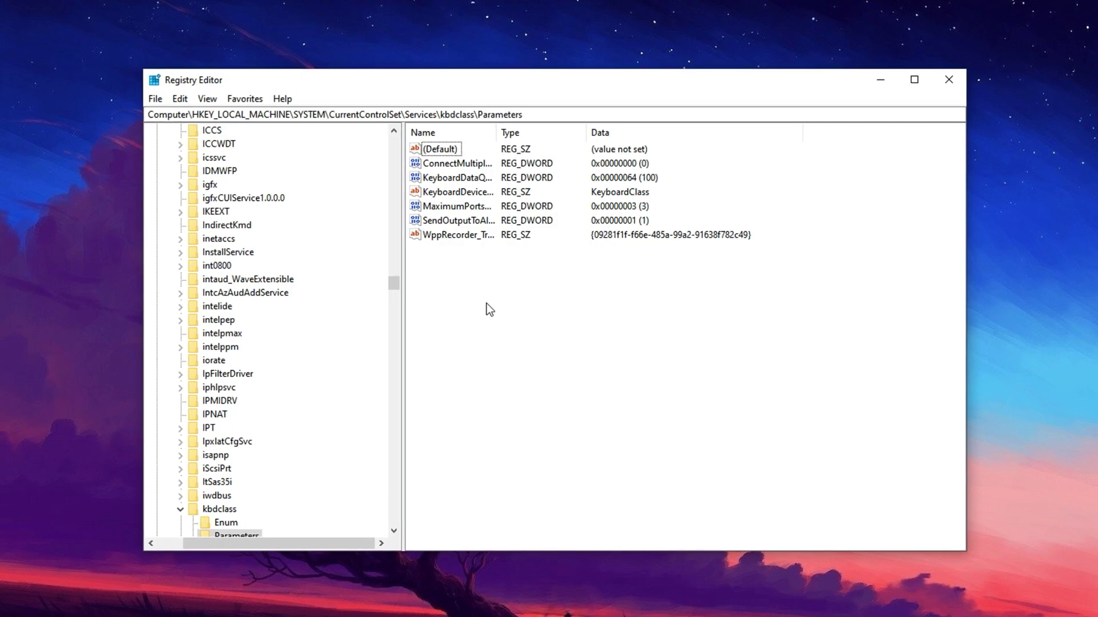
Check that the registry path points to HKEY_LOCAL_MACHINE\SYSTEM\CurrentControlSet\Services\kbdclass\Parameters
click(545, 114)
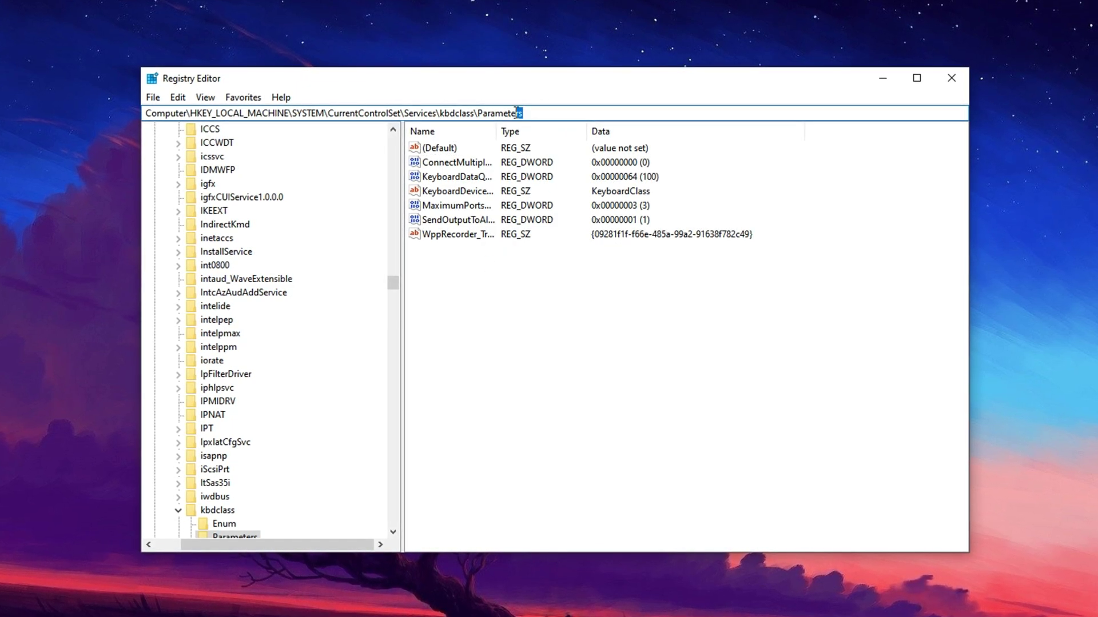
drag(517, 112, 479, 112)
double_click(240, 113)
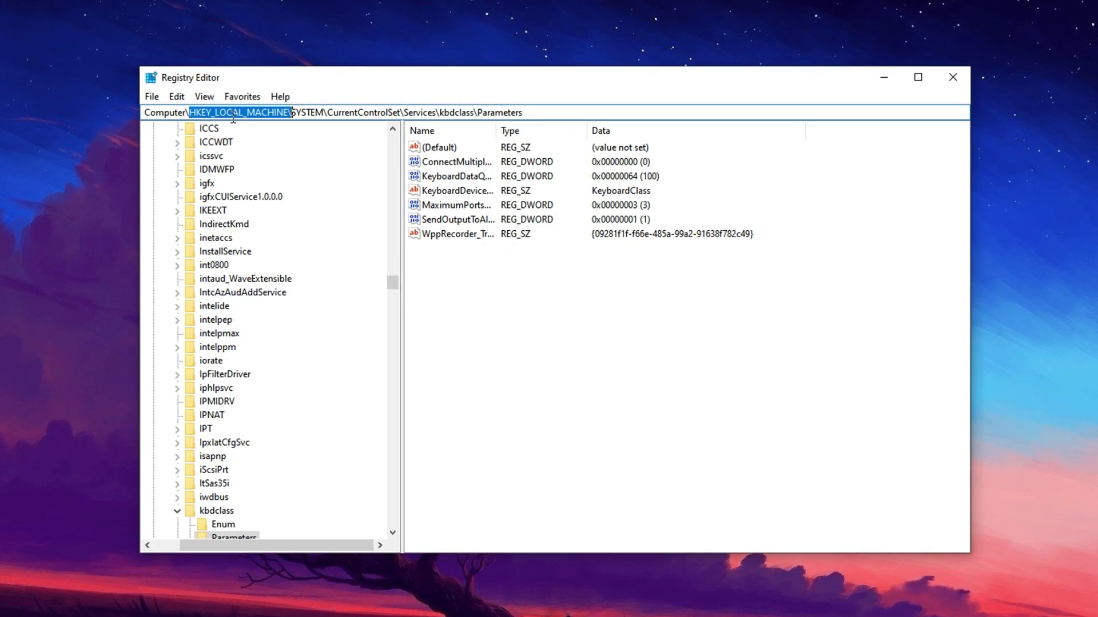
click(455, 261)
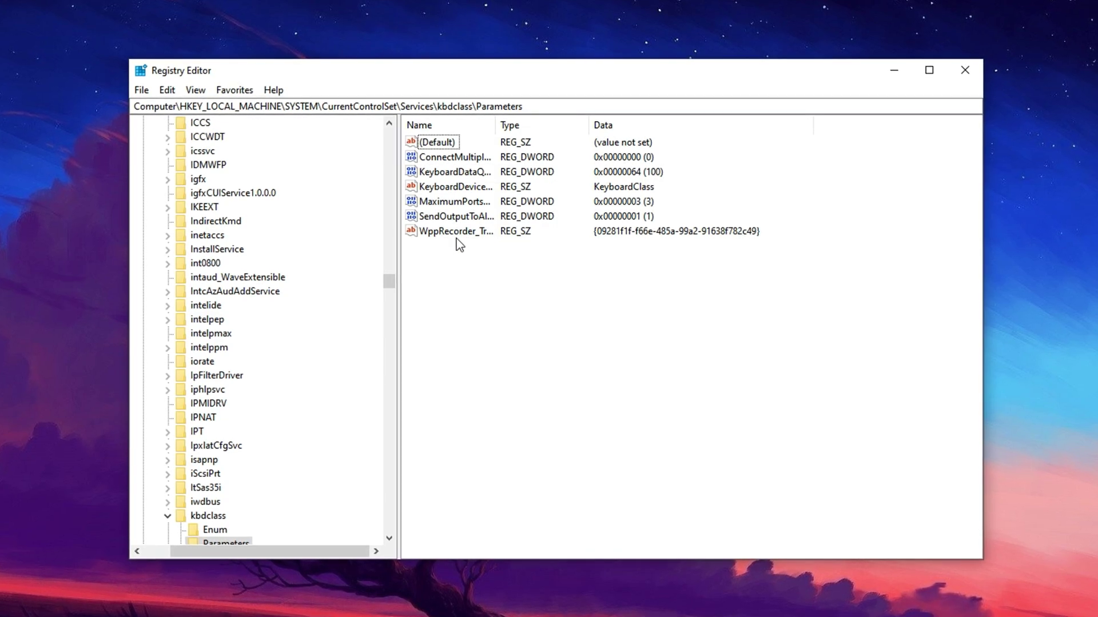
Set the KeyboardDataQueueSize DWORD under kbdclass\Parameters to hexadecimal 65
double_click(454, 172)
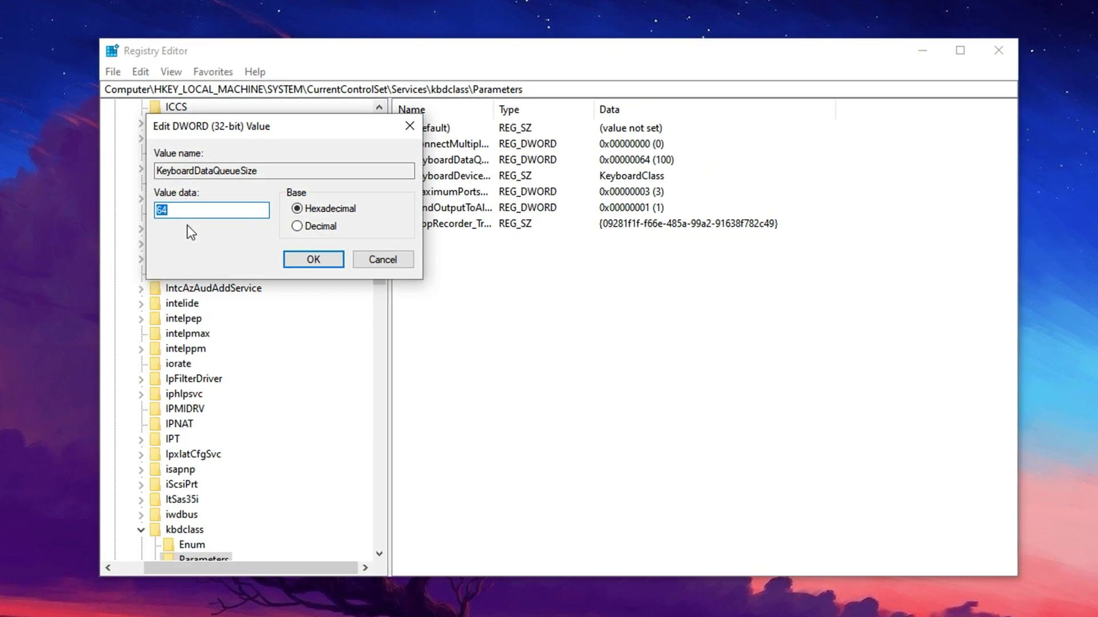
text(6)
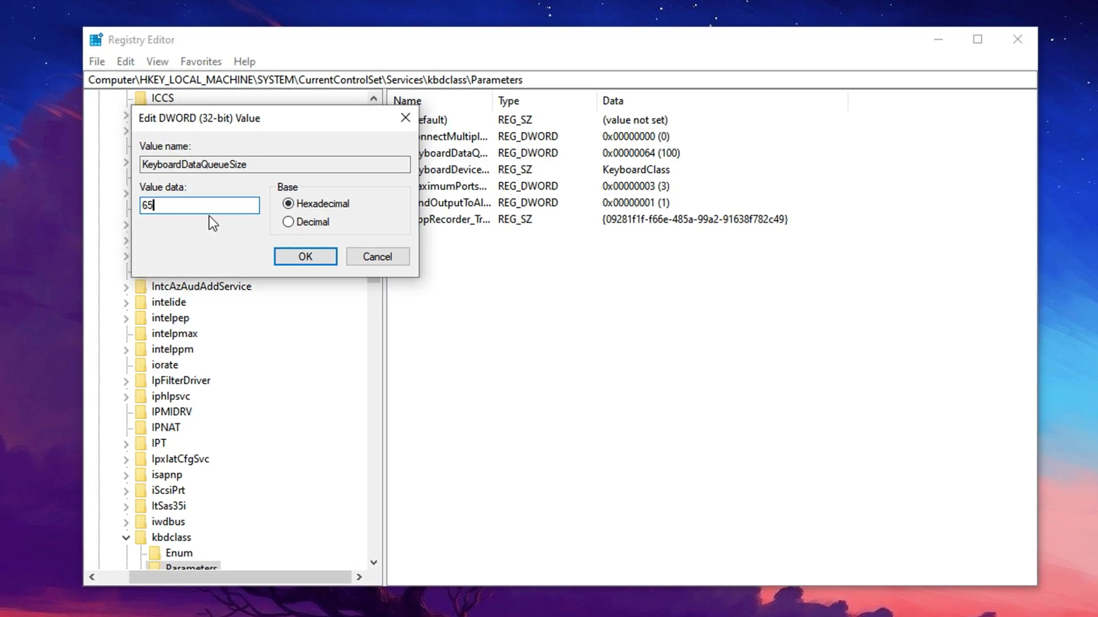
click(286, 255)
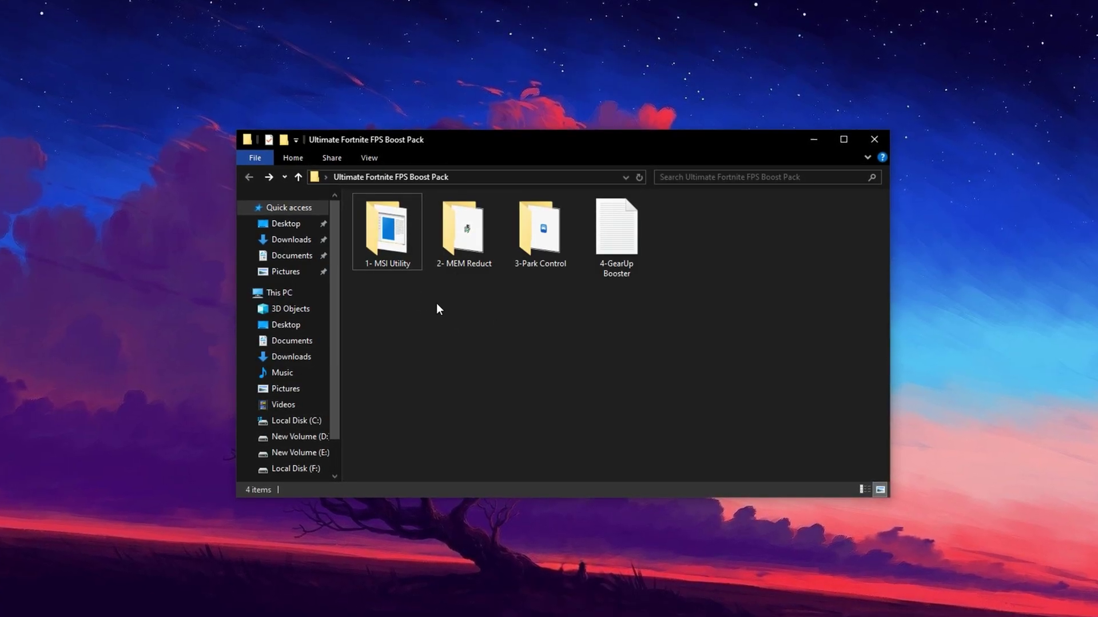
Run MSI_util_v3 as administrator from the 1- MSI Utility folder and reposition its window on the desktop
double_click(387, 232)
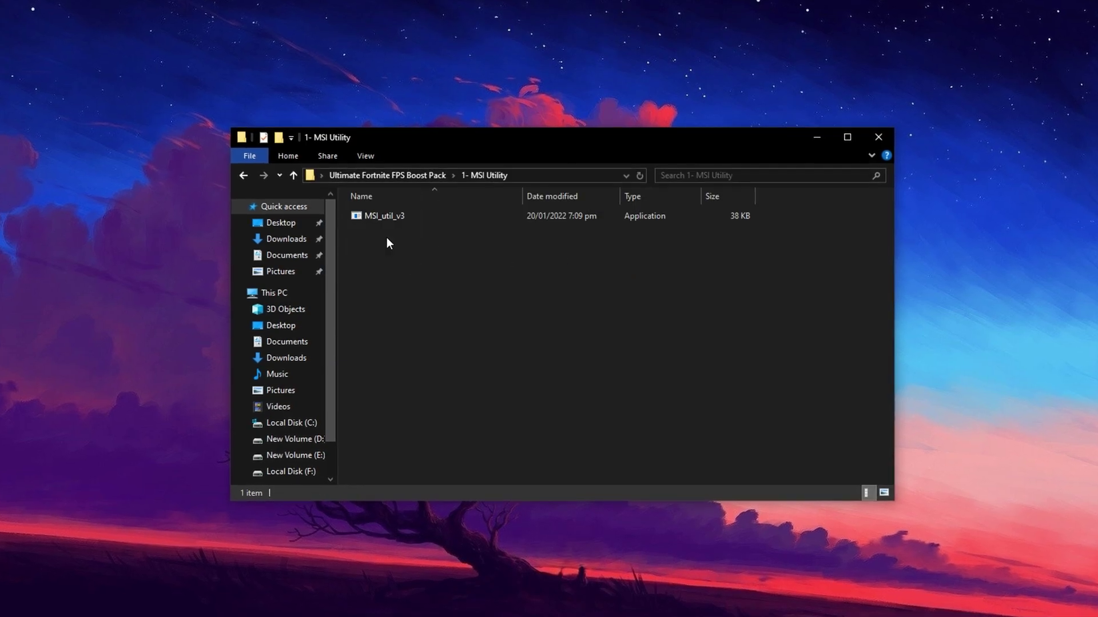
right_click(396, 216)
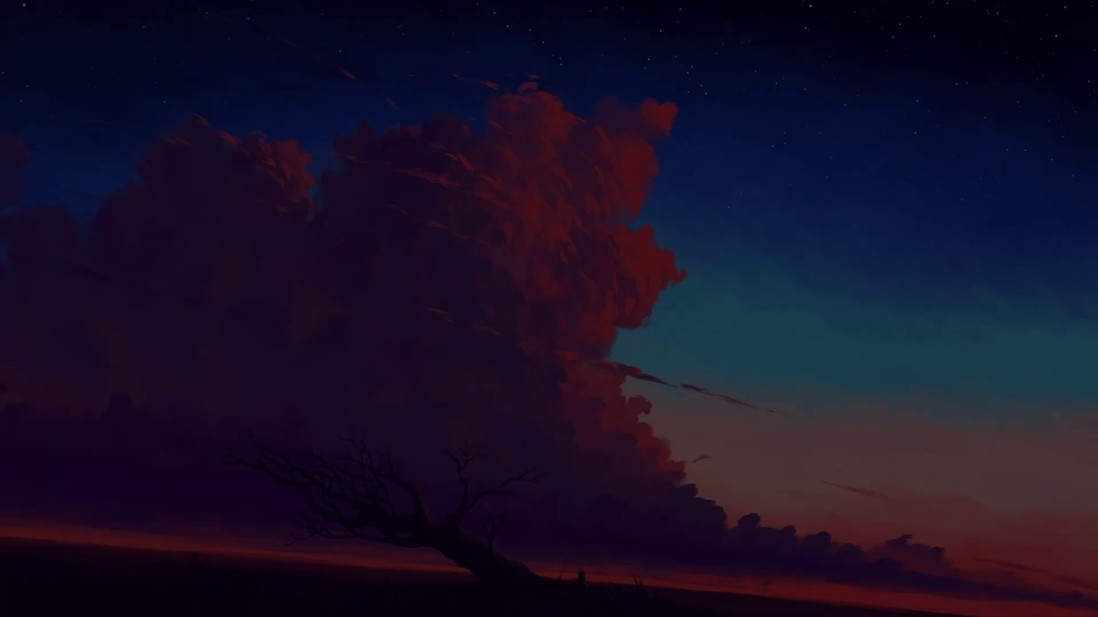
click(453, 403)
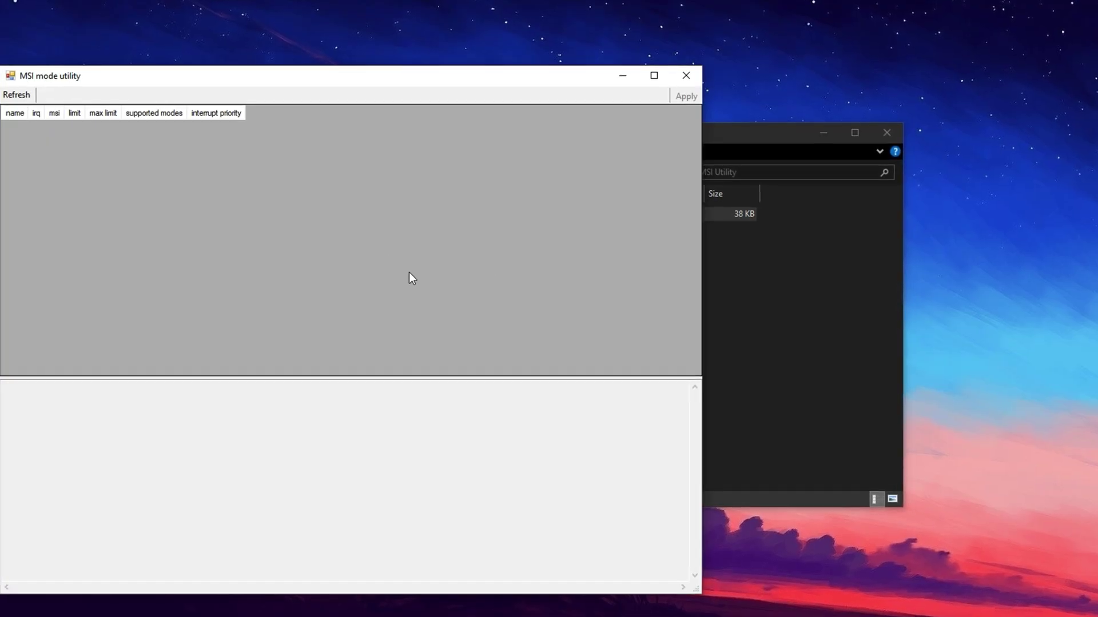
drag(269, 75, 513, 114)
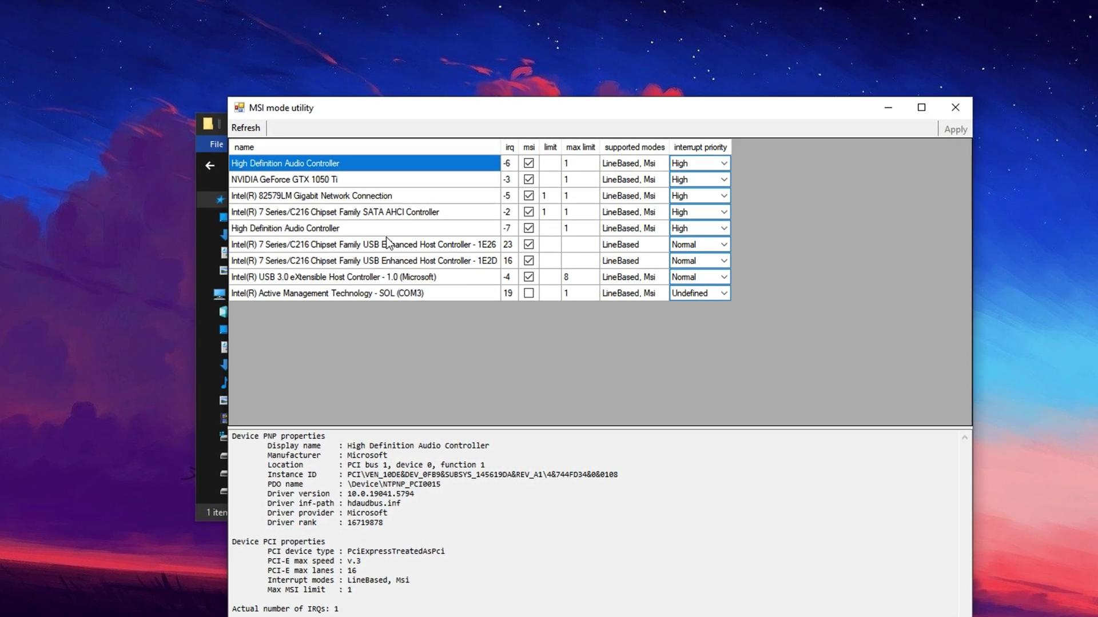
Check the interrupt priority of the Intel 82579LM Gigabit network connection and the NVIDIA GeForce GTX 1050 Ti, and close MSI mode utility
click(342, 197)
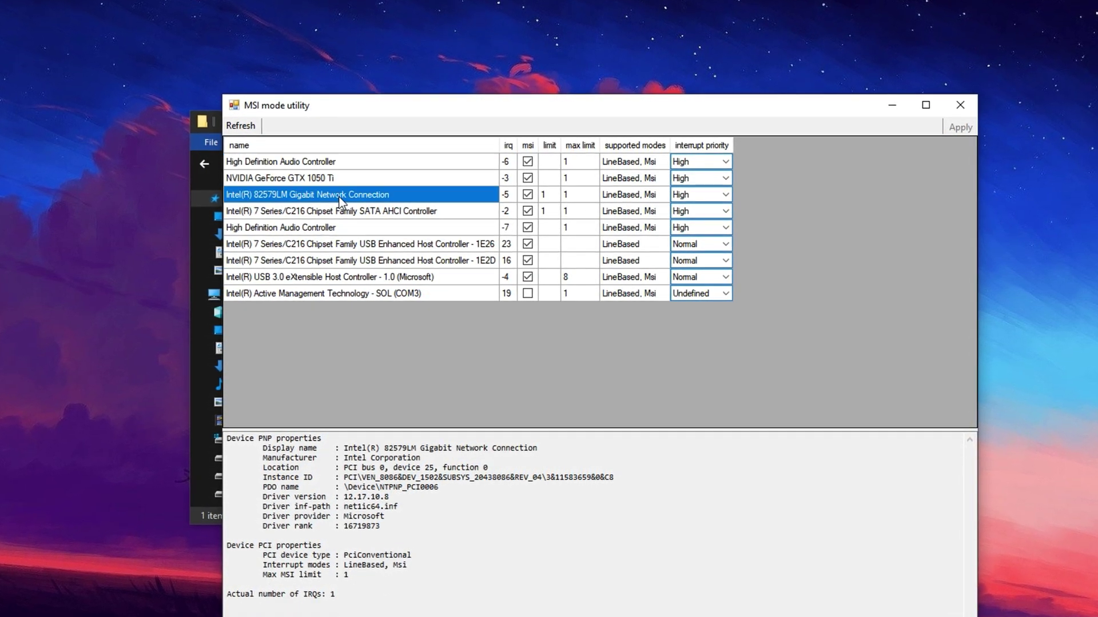
click(697, 193)
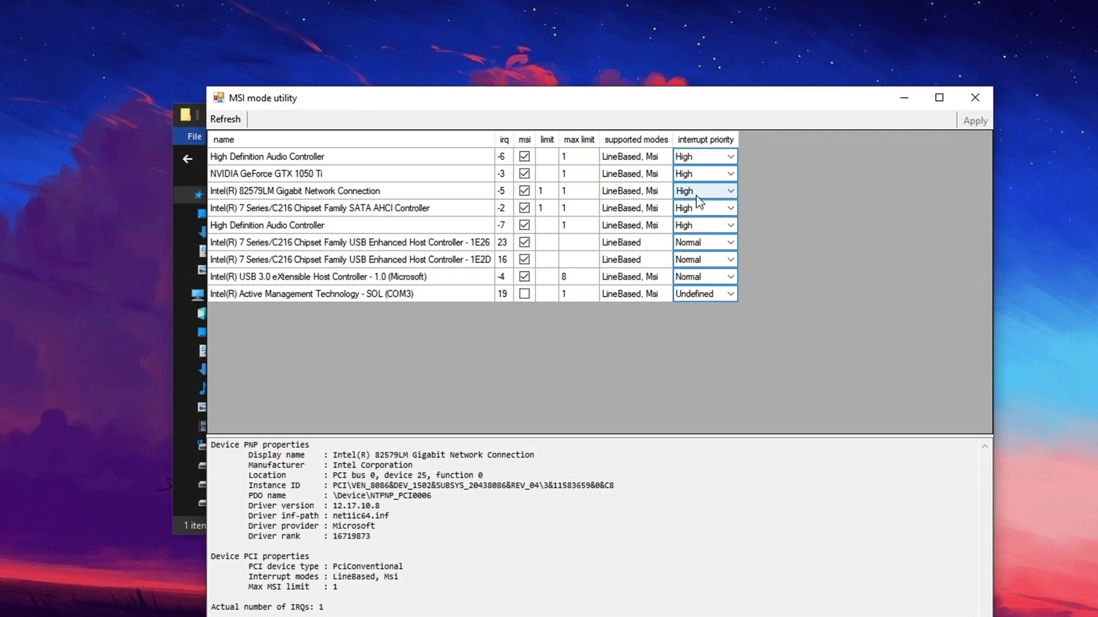
click(400, 174)
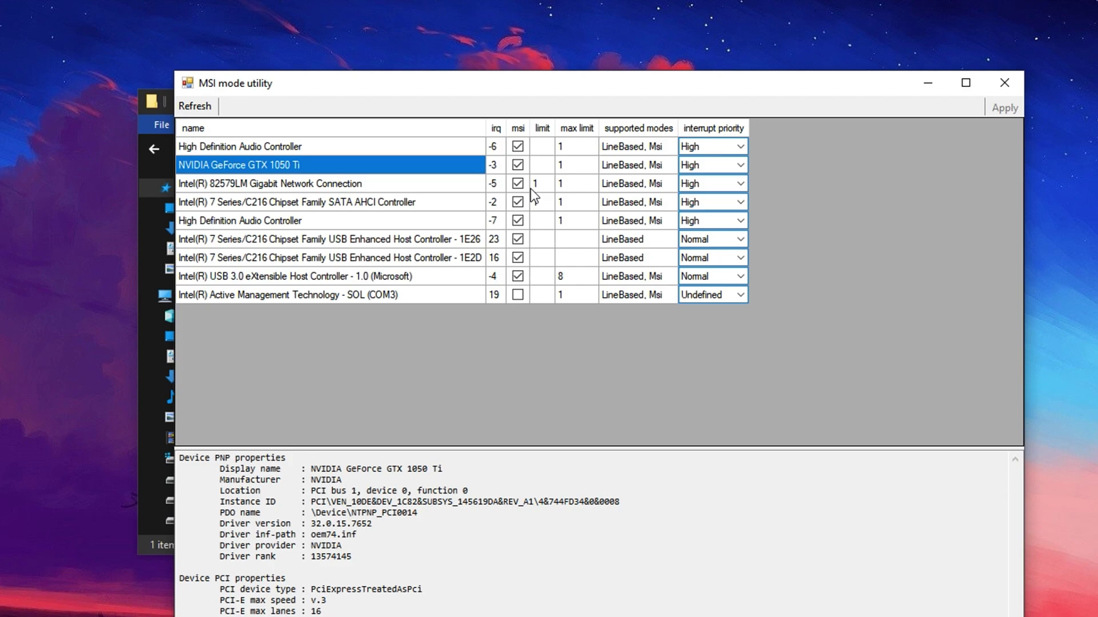
click(1002, 82)
Run memreduct-3.4-setup from the 2- MEM Reduct folder and clean the memory in Mem Reduct
key(alt+Left)
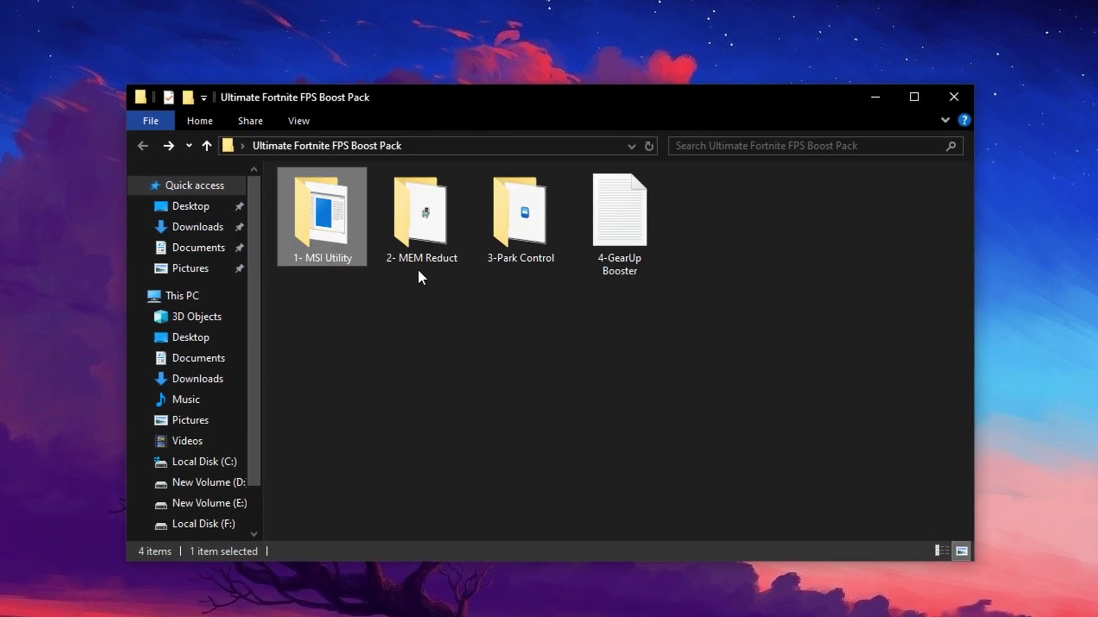
click(413, 291)
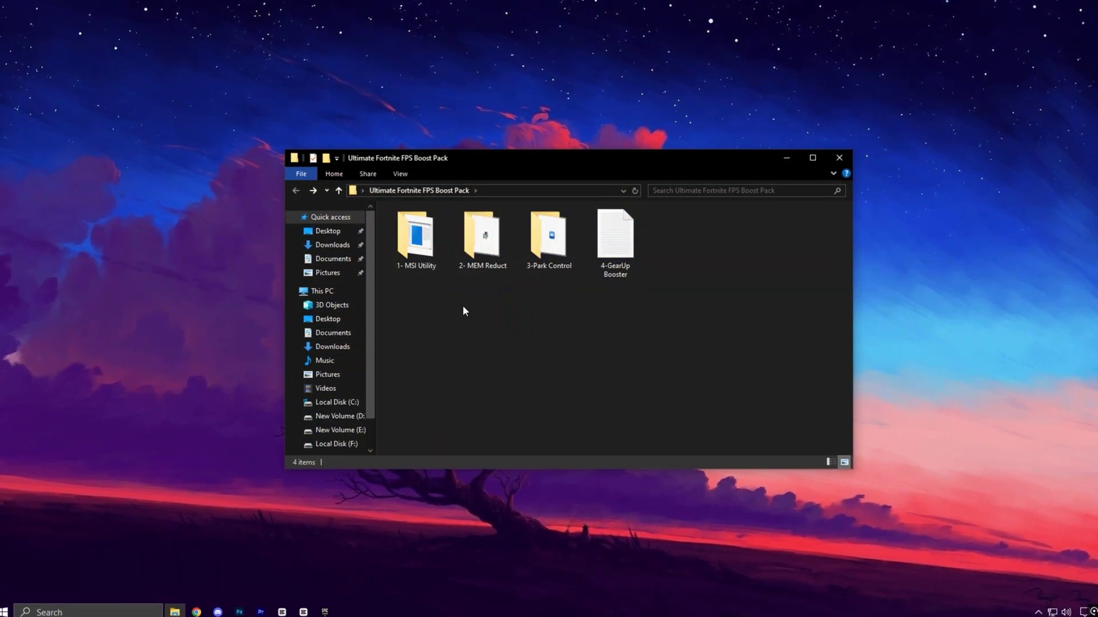
double_click(495, 253)
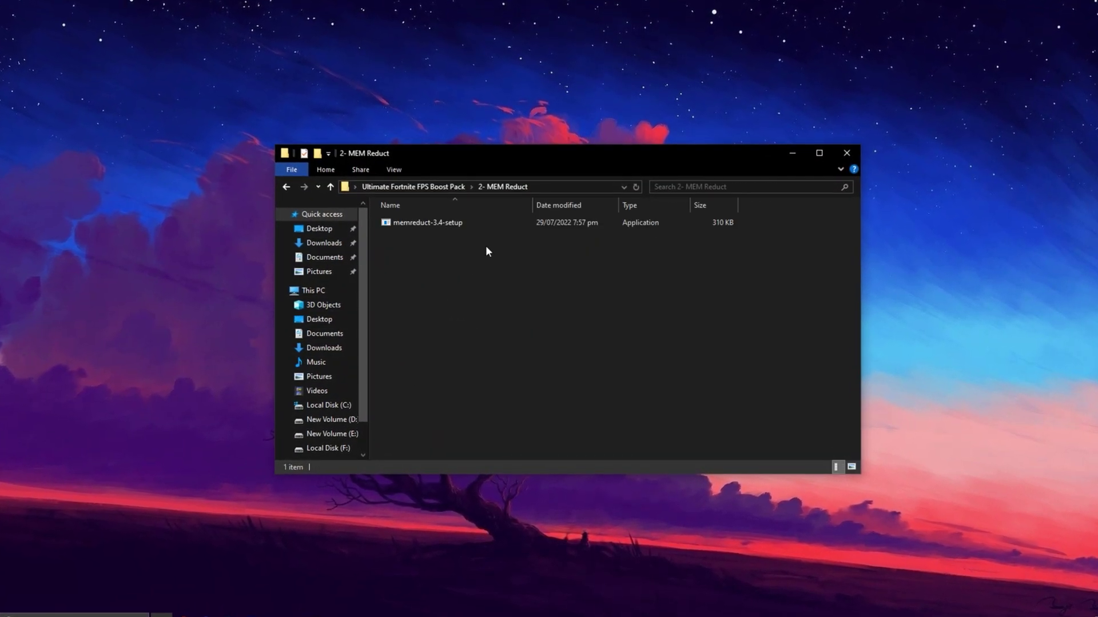
double_click(405, 223)
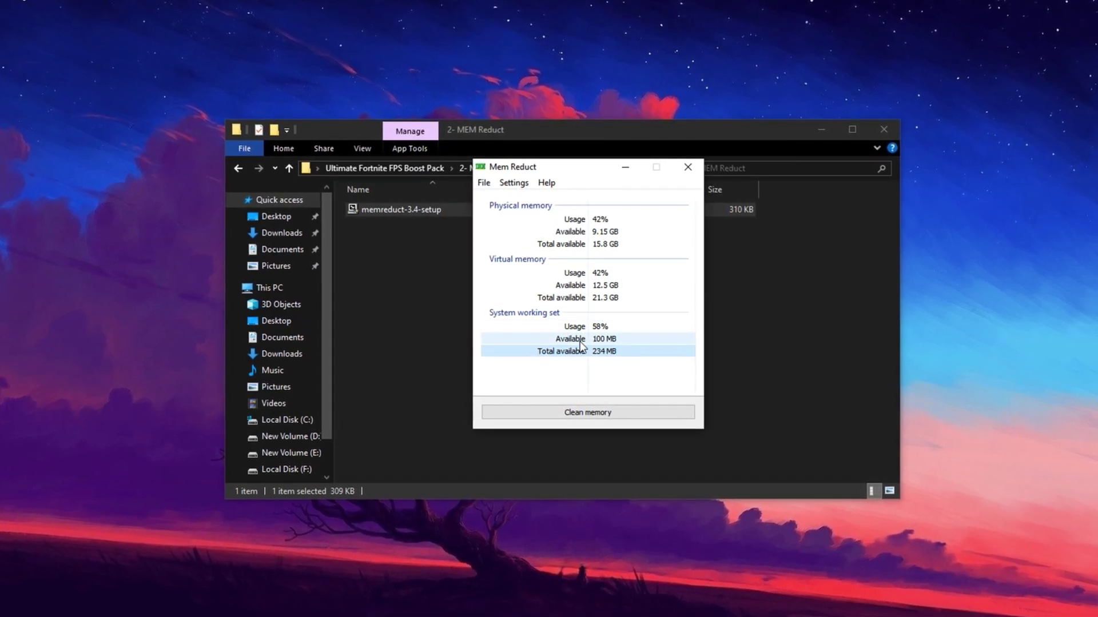
click(569, 420)
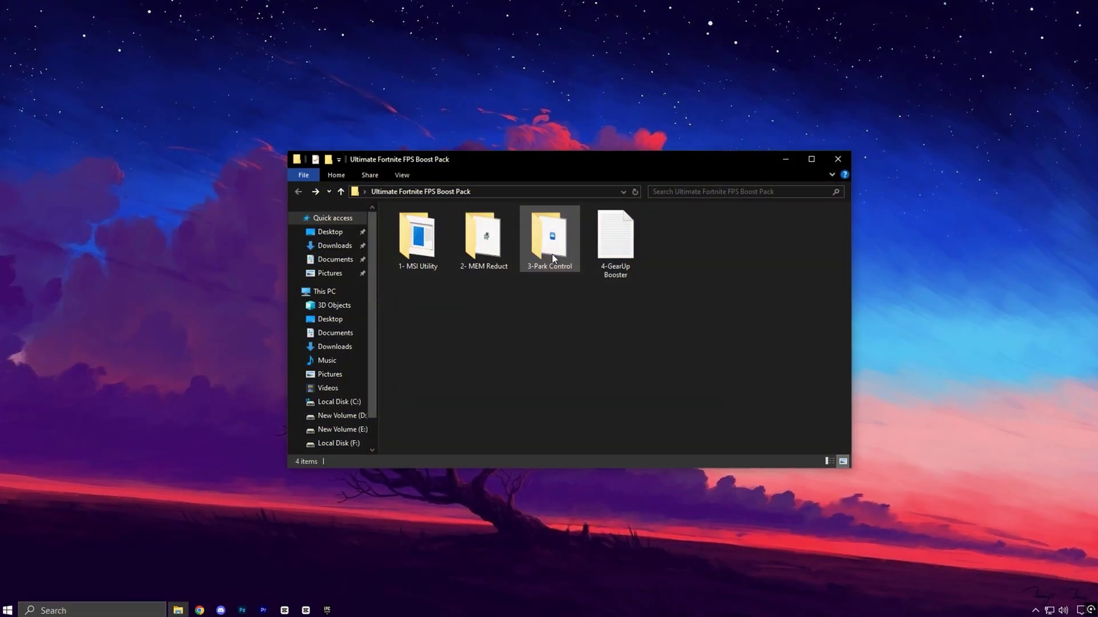
Open the 3-Park Control folder, launch ParkControl and choose the Bitsum Highest Performance power profile
double_click(551, 251)
click(473, 225)
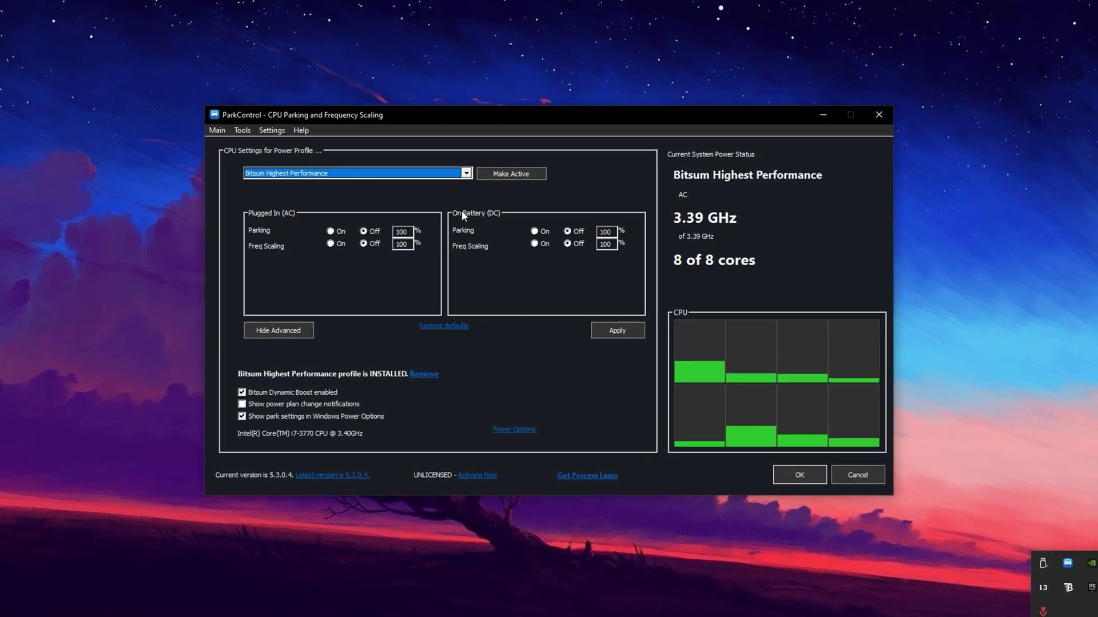
click(465, 173)
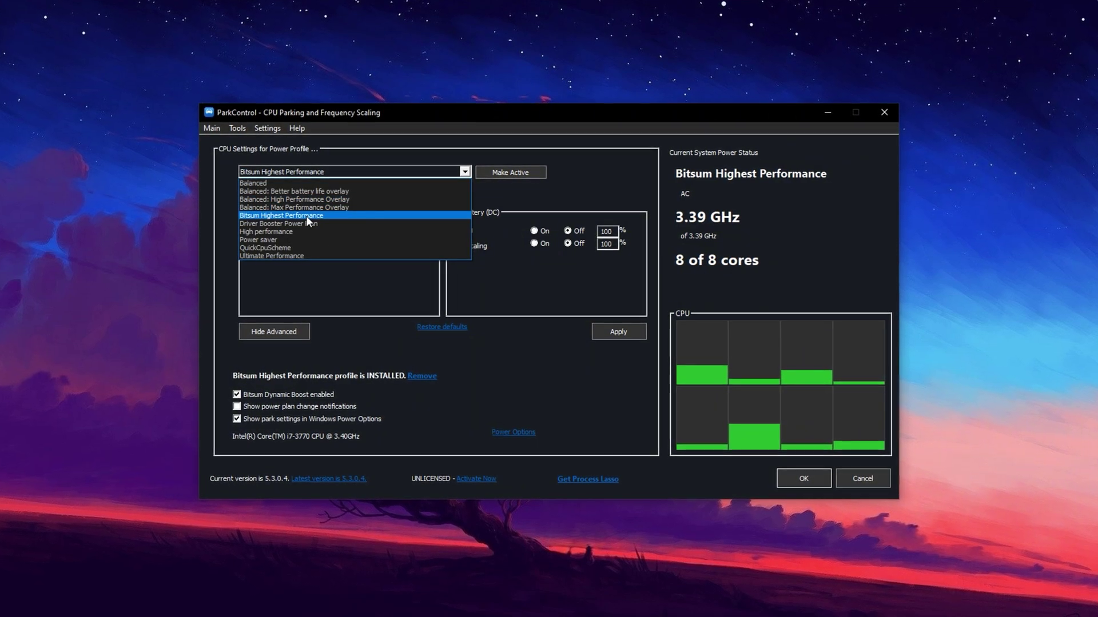
click(306, 216)
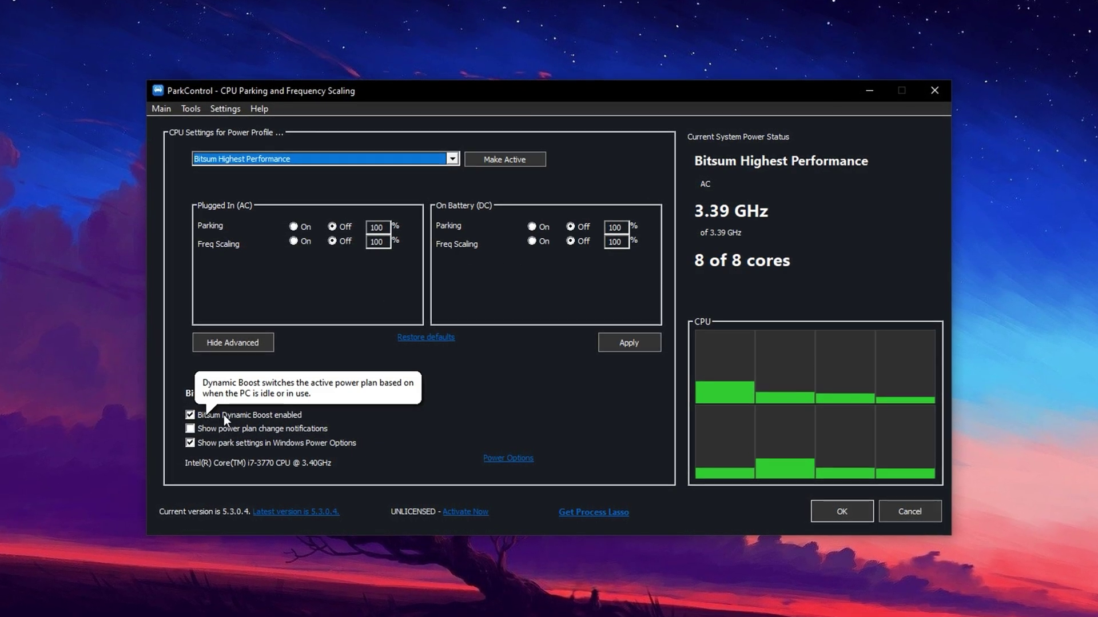
Review the Bitsum Dynamic Boost and notification options and the Windows power plans, and confirm the ParkControl settings
mouse_move(312, 417)
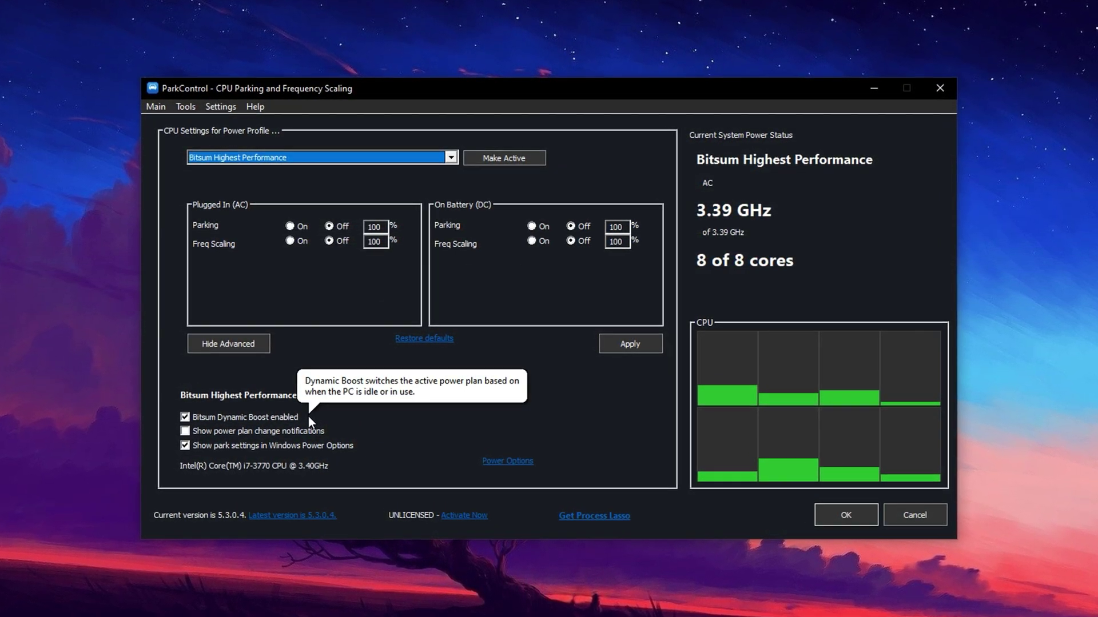
mouse_move(225, 429)
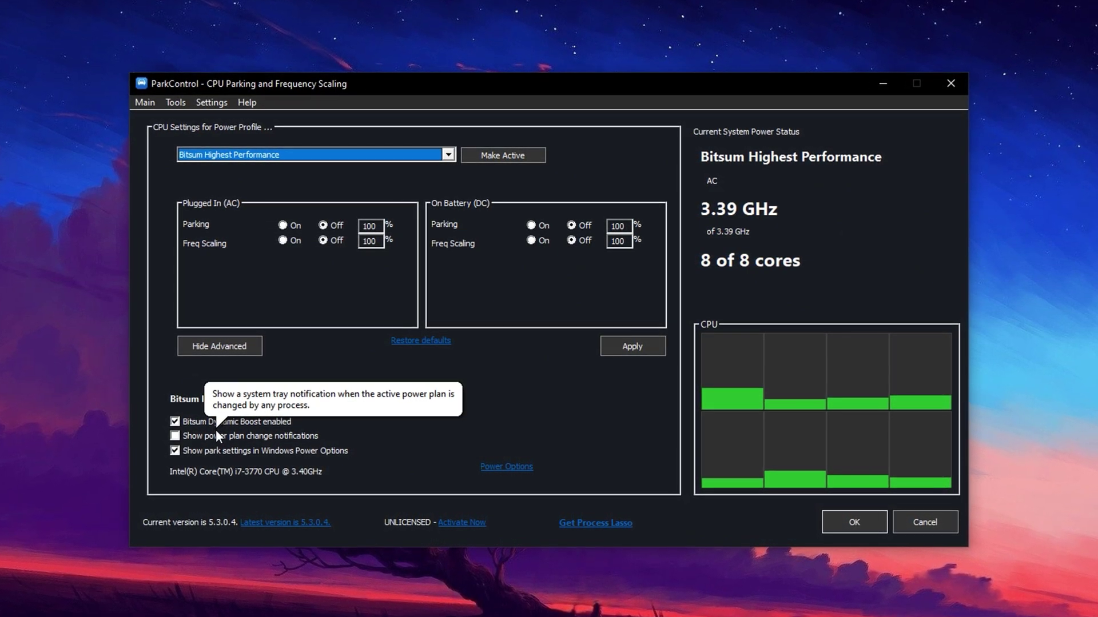
mouse_move(225, 424)
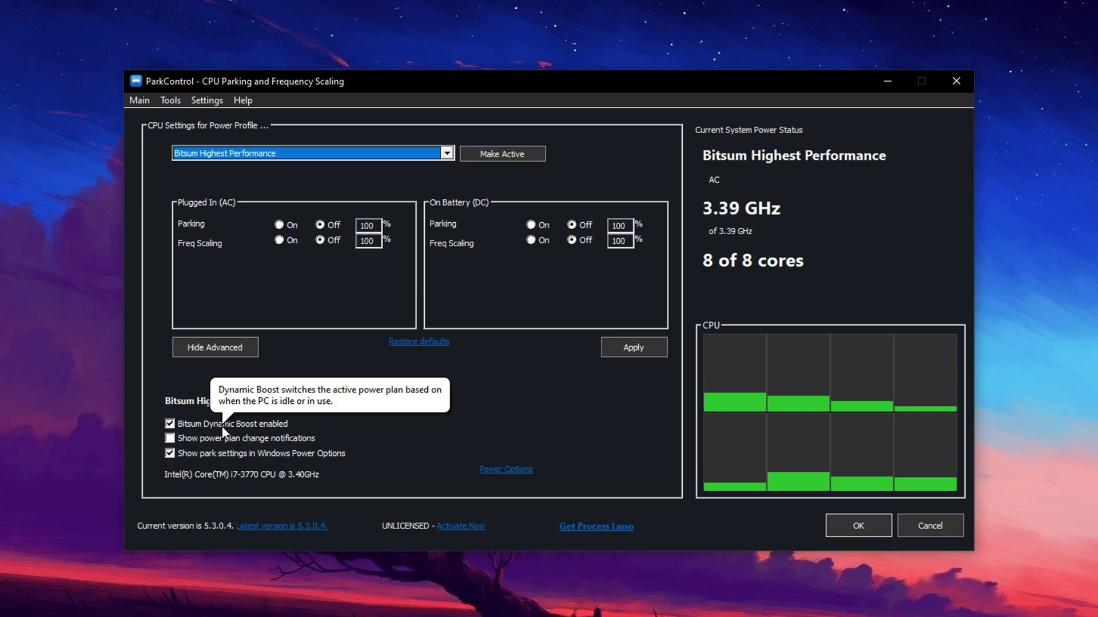
mouse_move(350, 423)
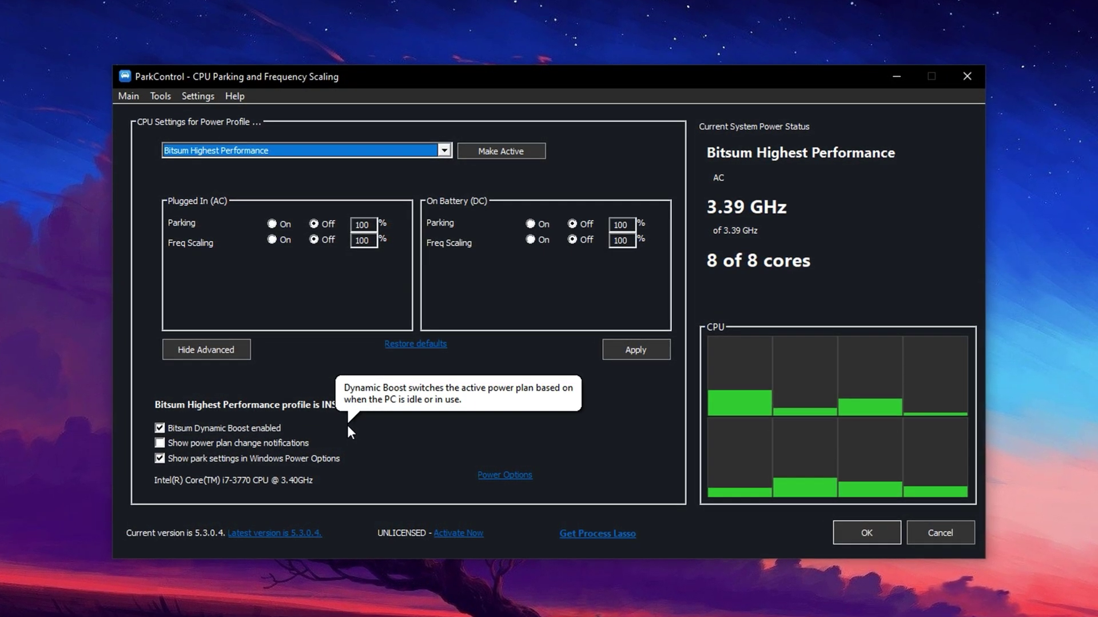
click(499, 480)
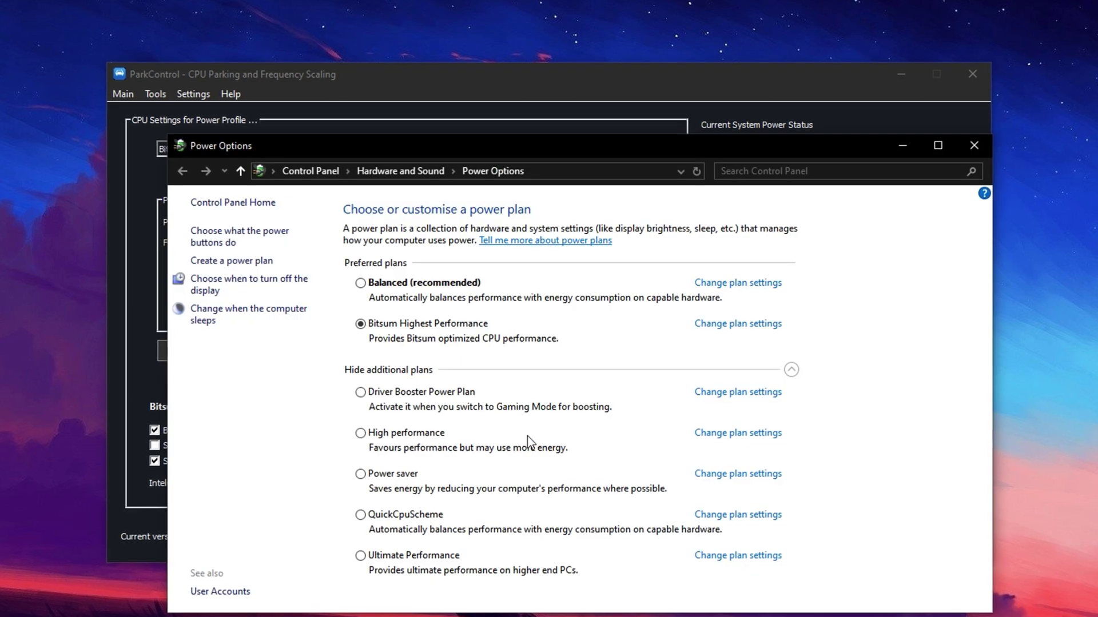
click(978, 144)
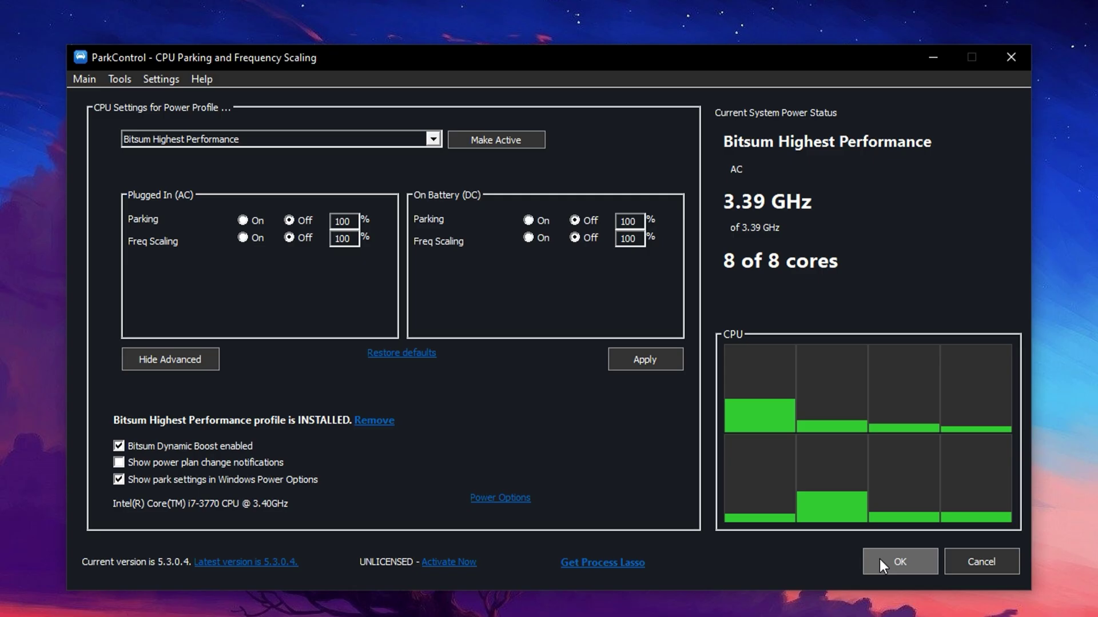
click(900, 562)
key(alt+Up)
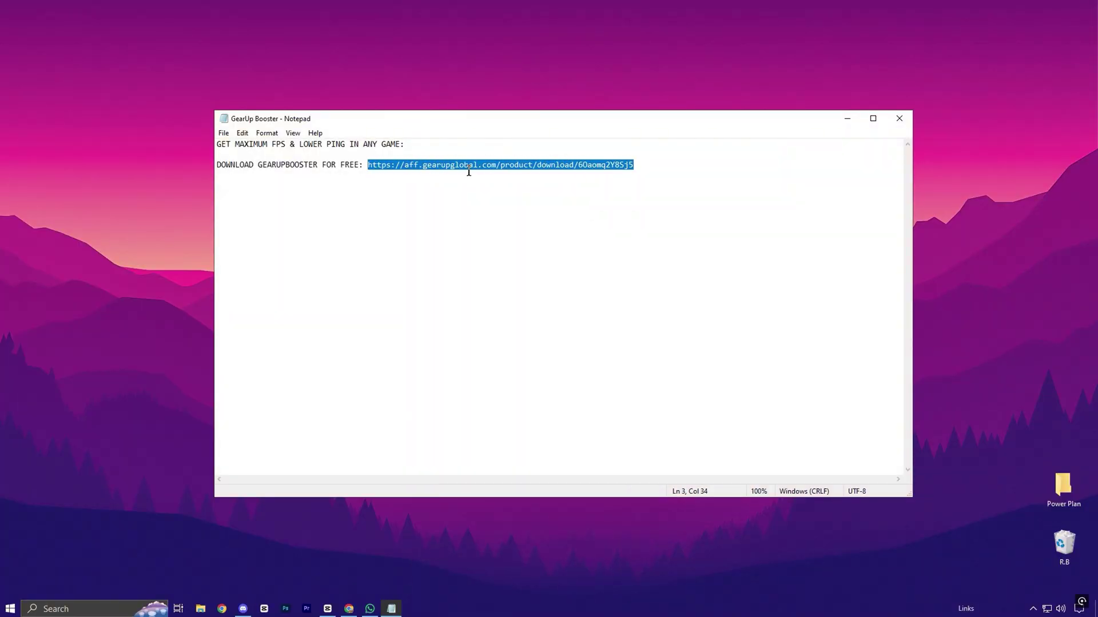
Close the GearUp Booster text file, launch GearUP Booster from the desktop and view the games on its home page
click(906, 119)
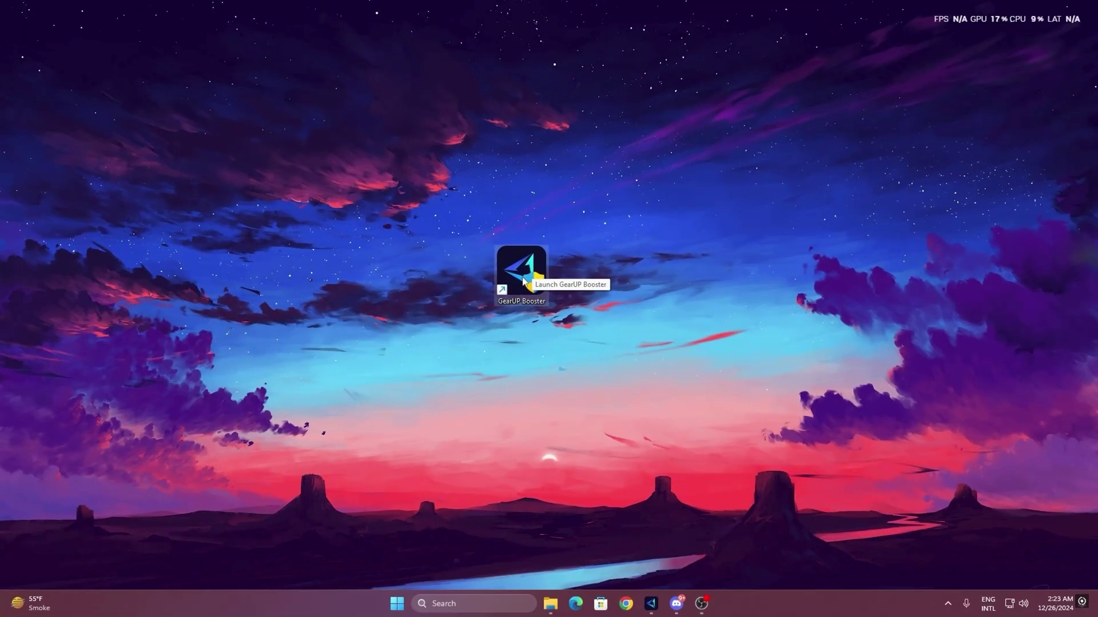
double_click(522, 280)
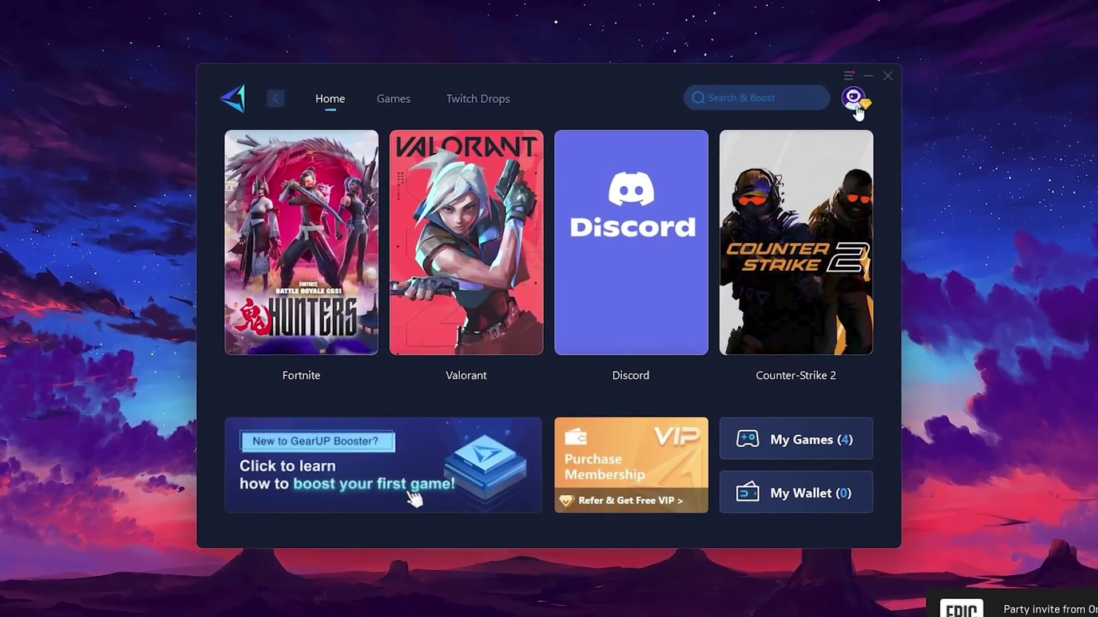
mouse_move(855, 100)
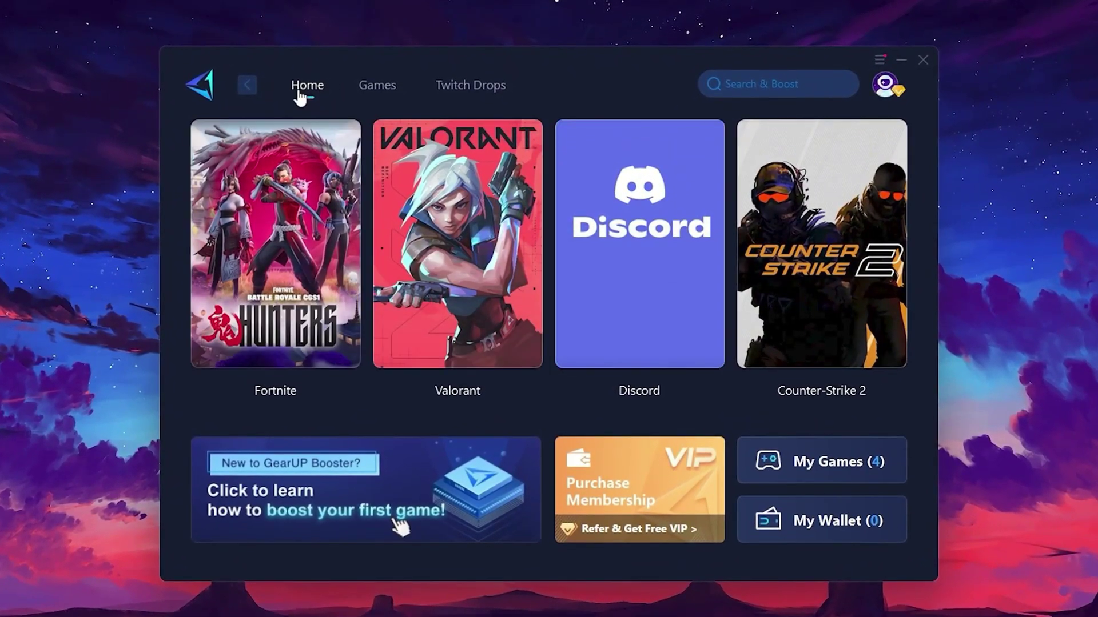
mouse_move(836, 223)
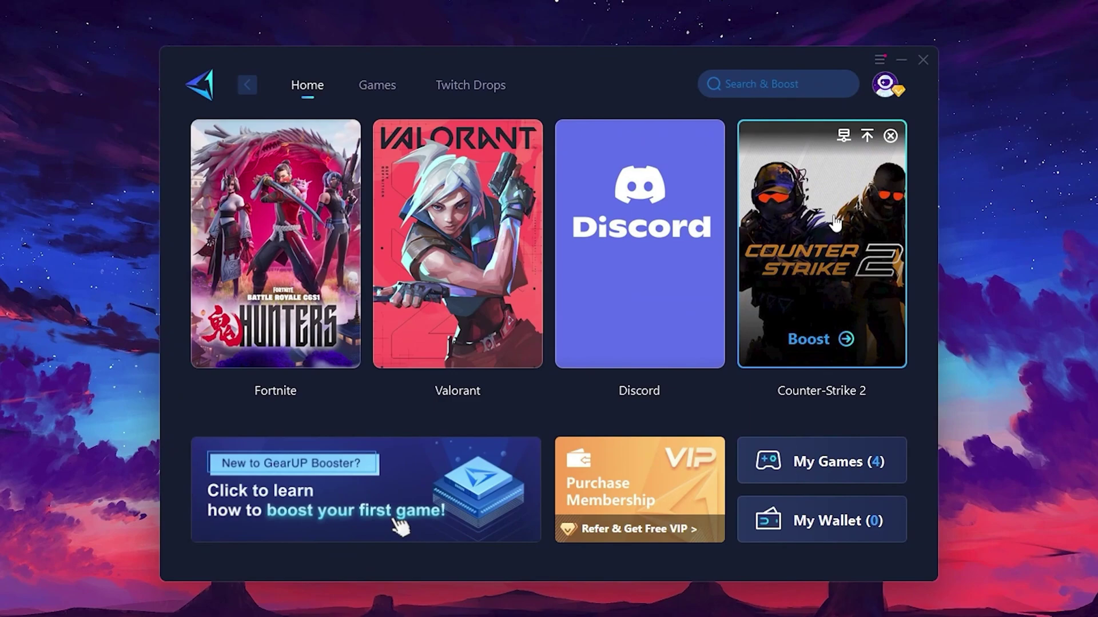
Browse the catalogue of popular games, return to the home page and start boosting Fortnite
click(372, 87)
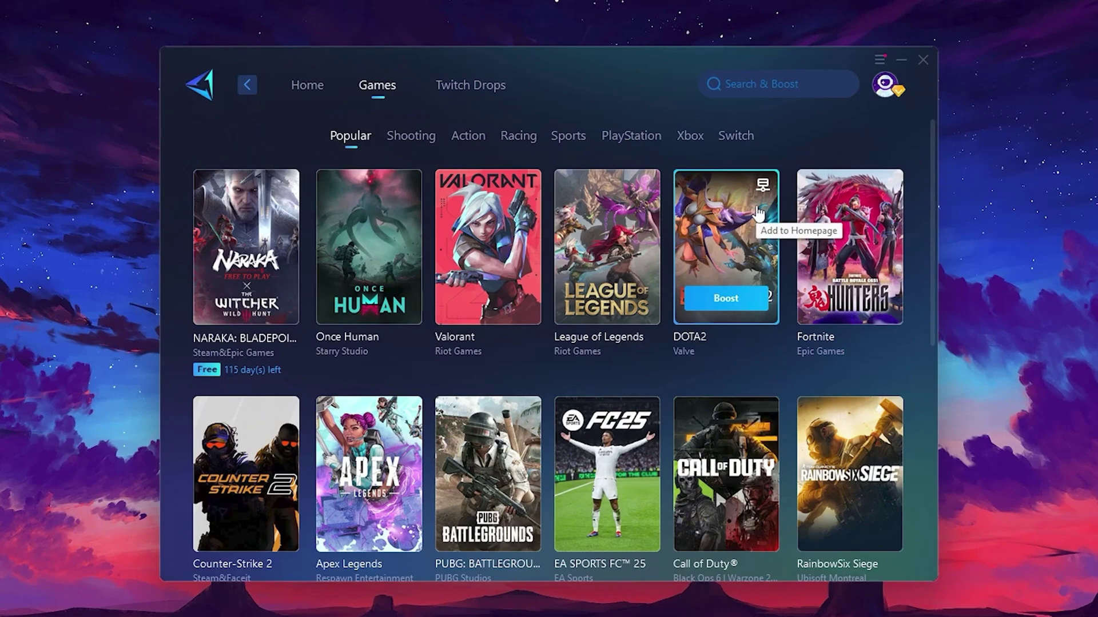
click(308, 96)
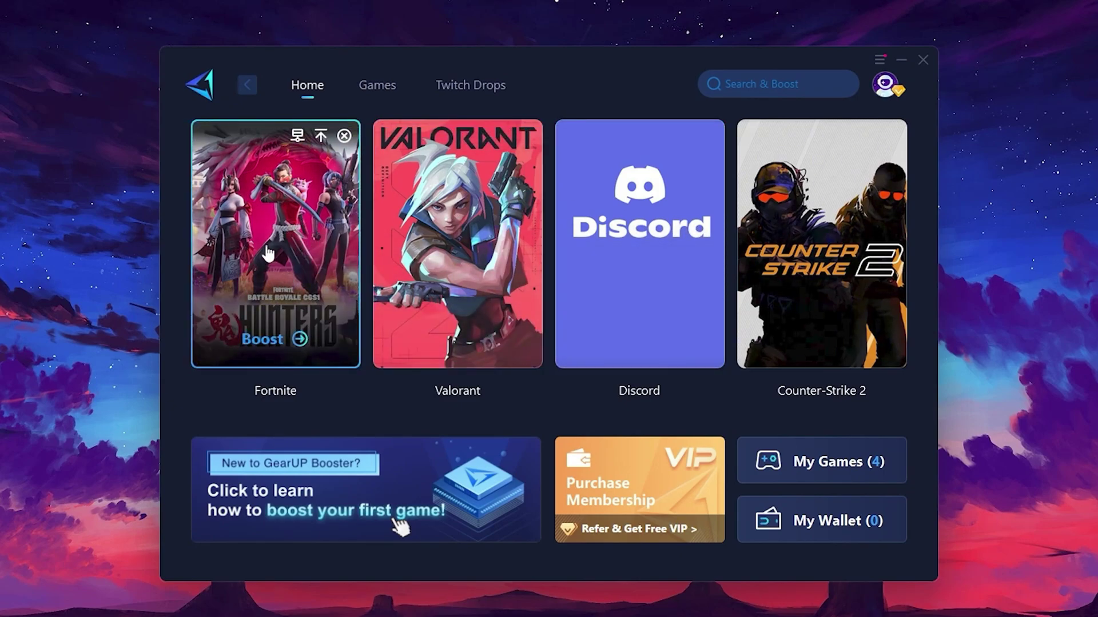
click(265, 340)
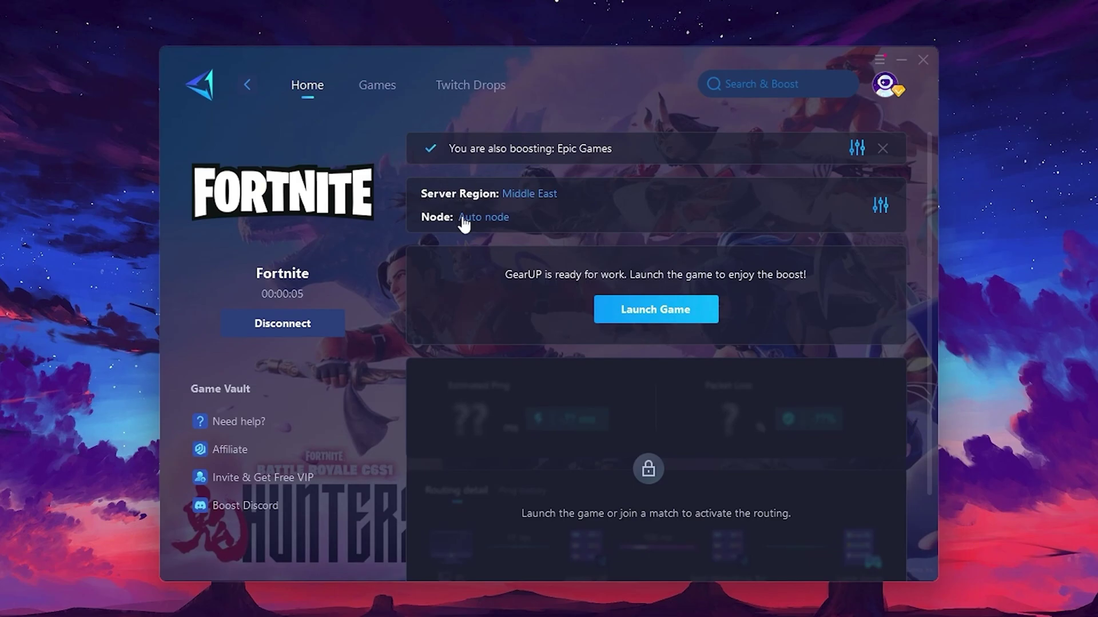
Review the available Fortnite game server regions, including the North America options, and close the list without changing the region
click(535, 195)
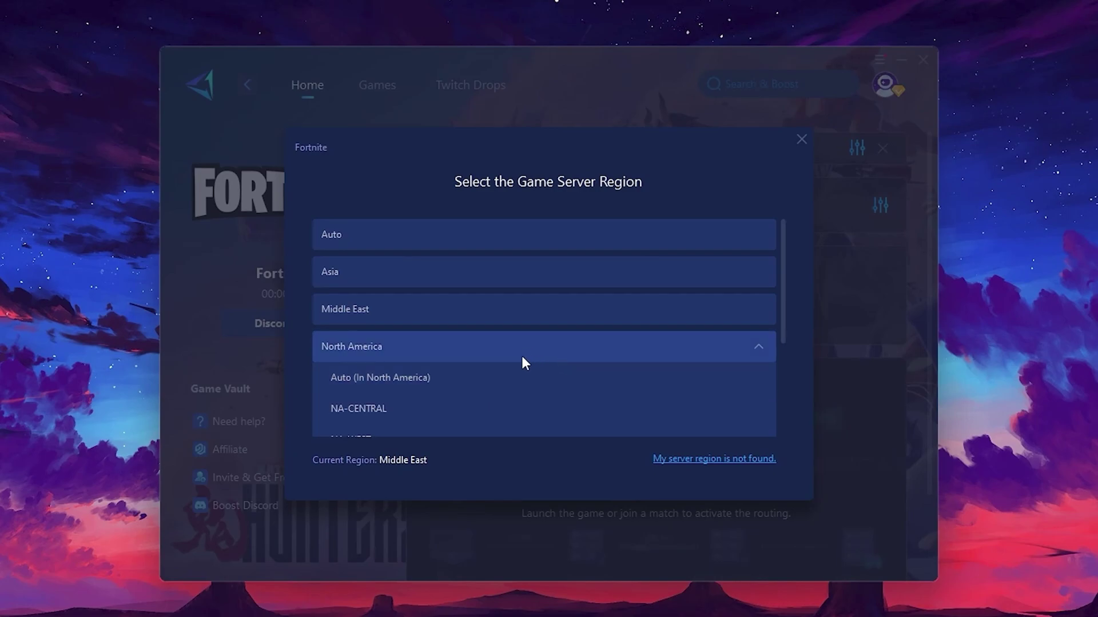
scroll(495, 329, down, 1)
scroll(434, 301, up, 1)
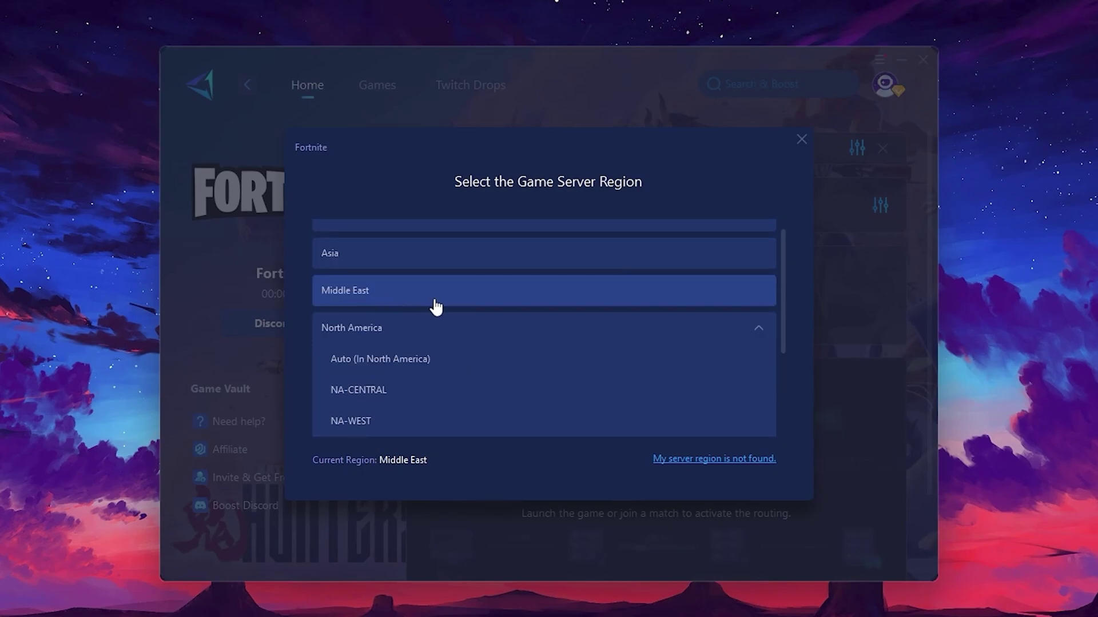
click(801, 139)
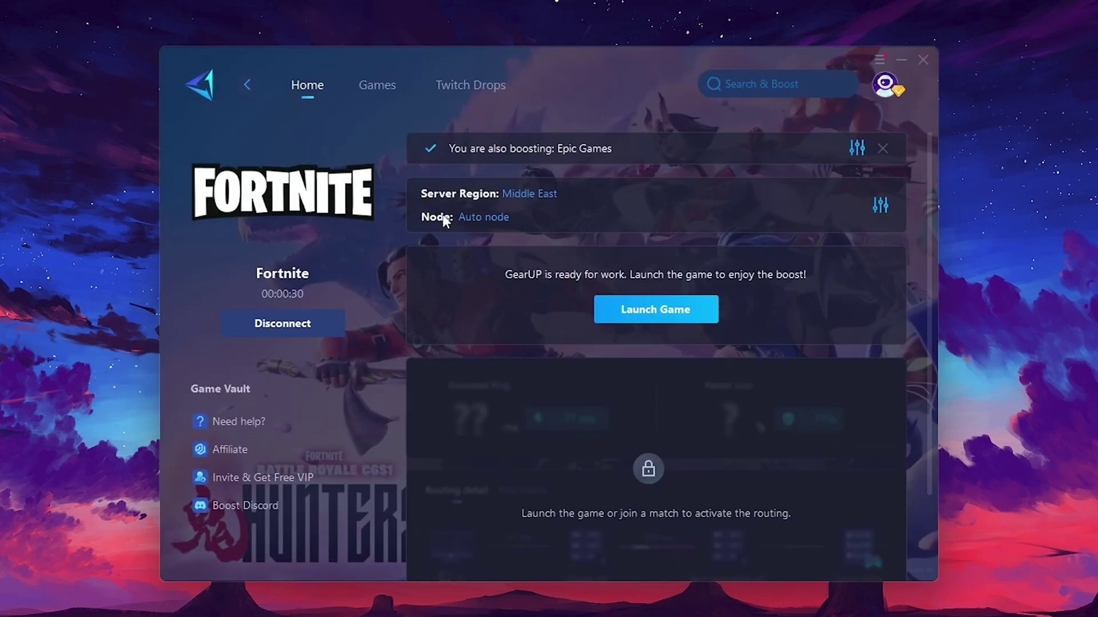
Review the nodes for the Fortnite server with their ping and mode, and close the list keeping Auto node
click(476, 219)
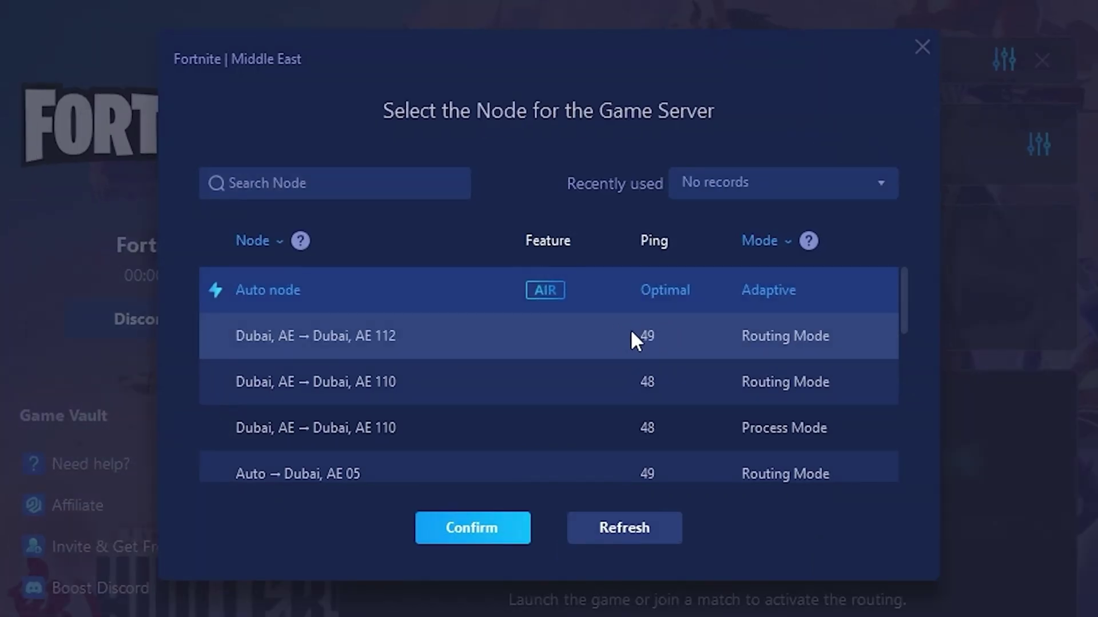
scroll(532, 346, down, 2)
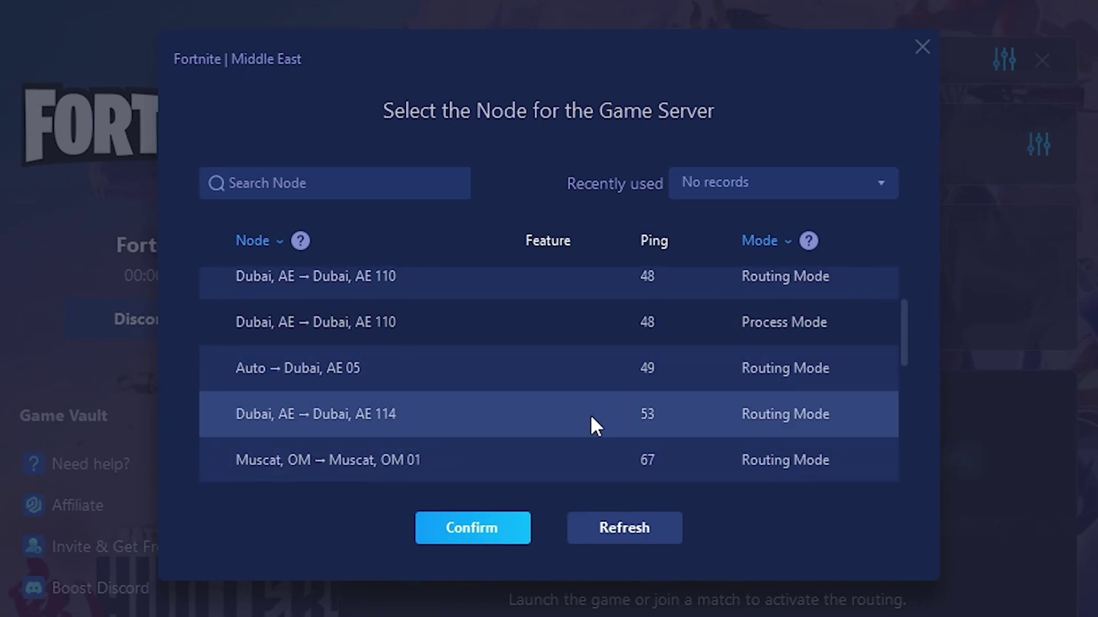
scroll(588, 356, up, 3)
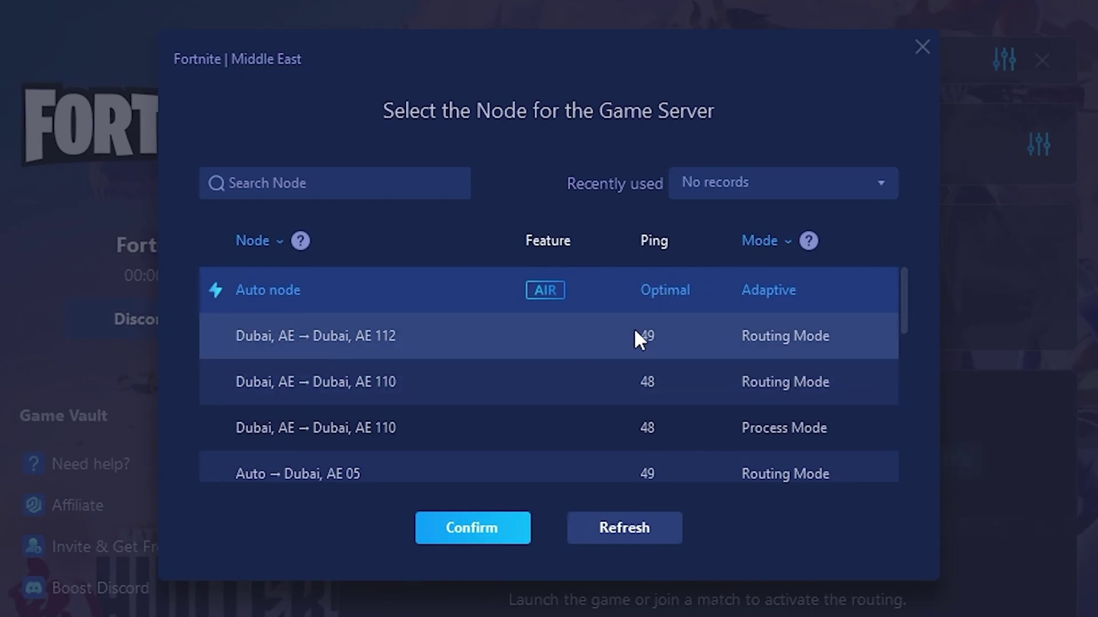
click(922, 47)
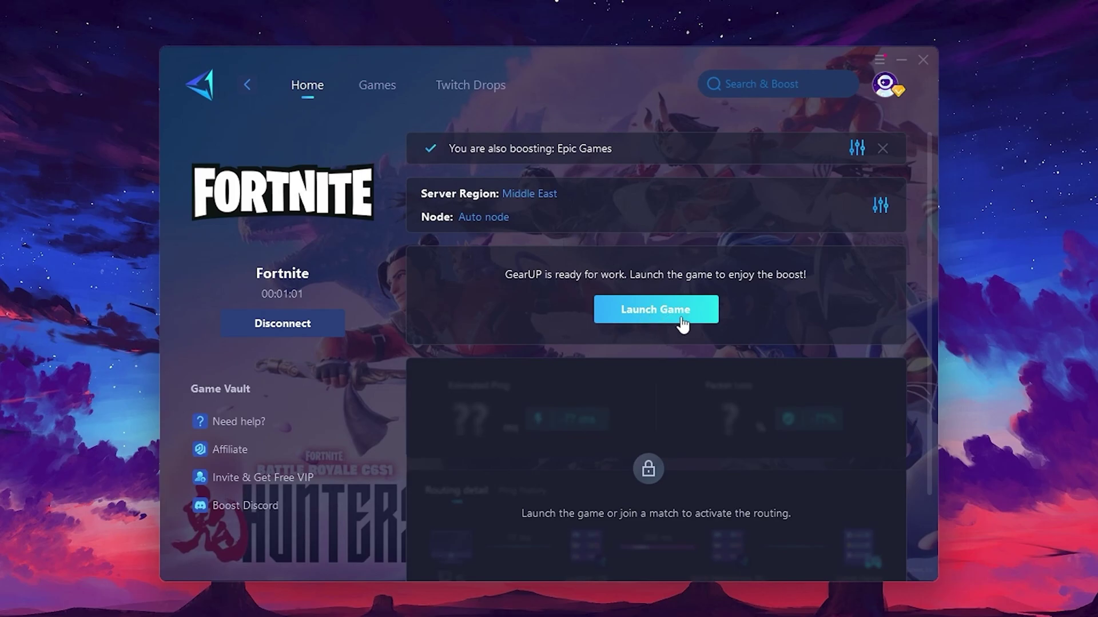